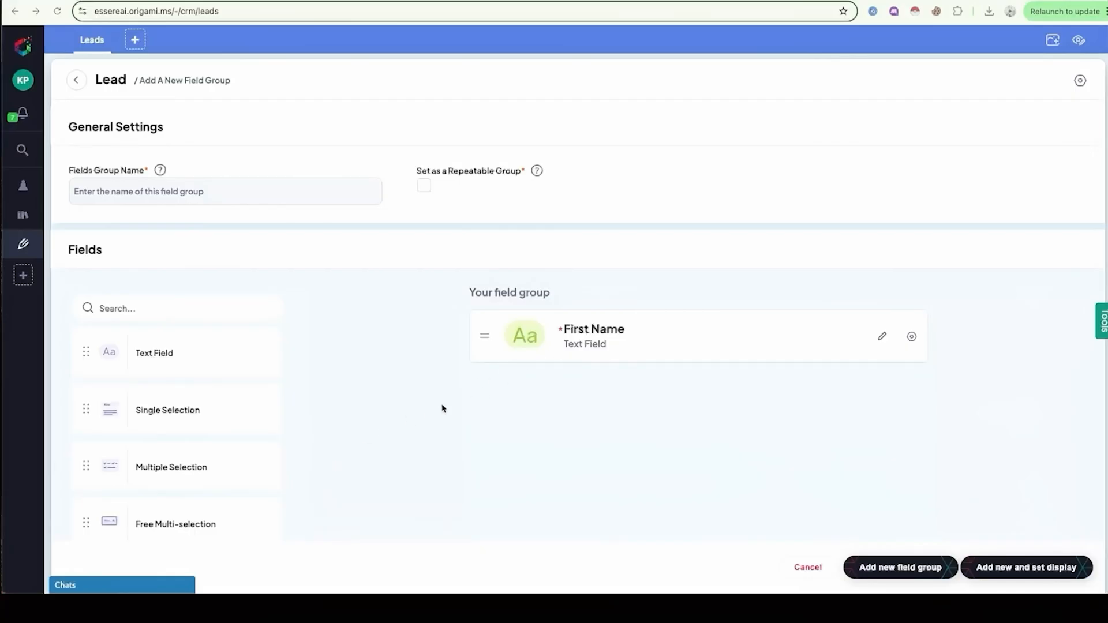
Step: Place a text field below First Name, name it Last Name, describe it as "Origami CRM Last Name" and make it required
{"action": "left_click", "coordinate": [175, 361]}
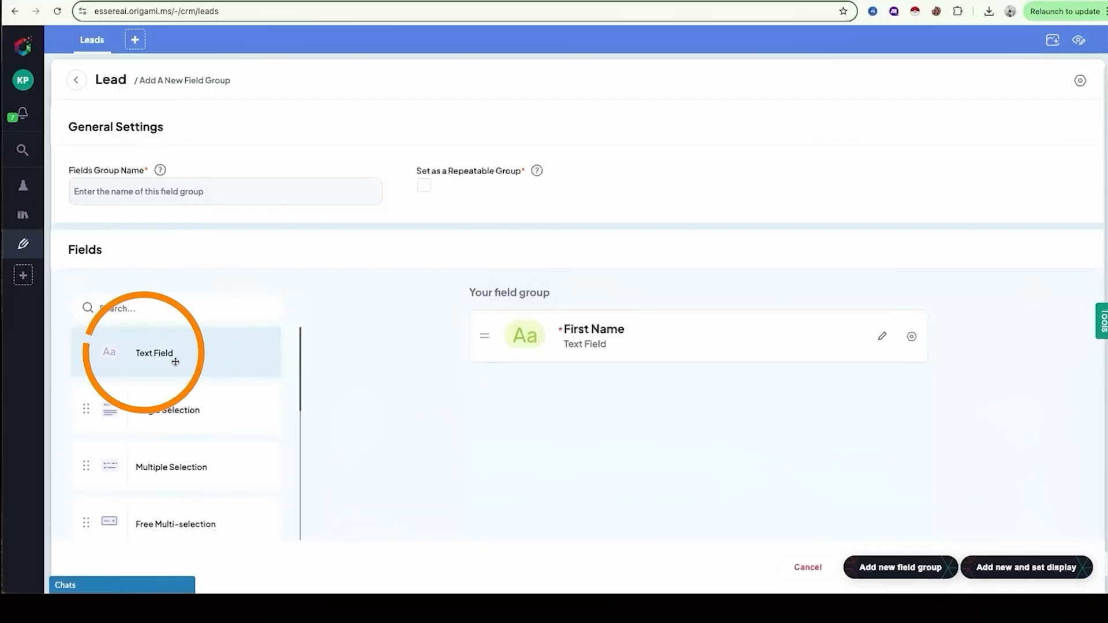
{"action": "left_click_drag", "start_coordinate": [175, 361], "coordinate": [583, 404]}
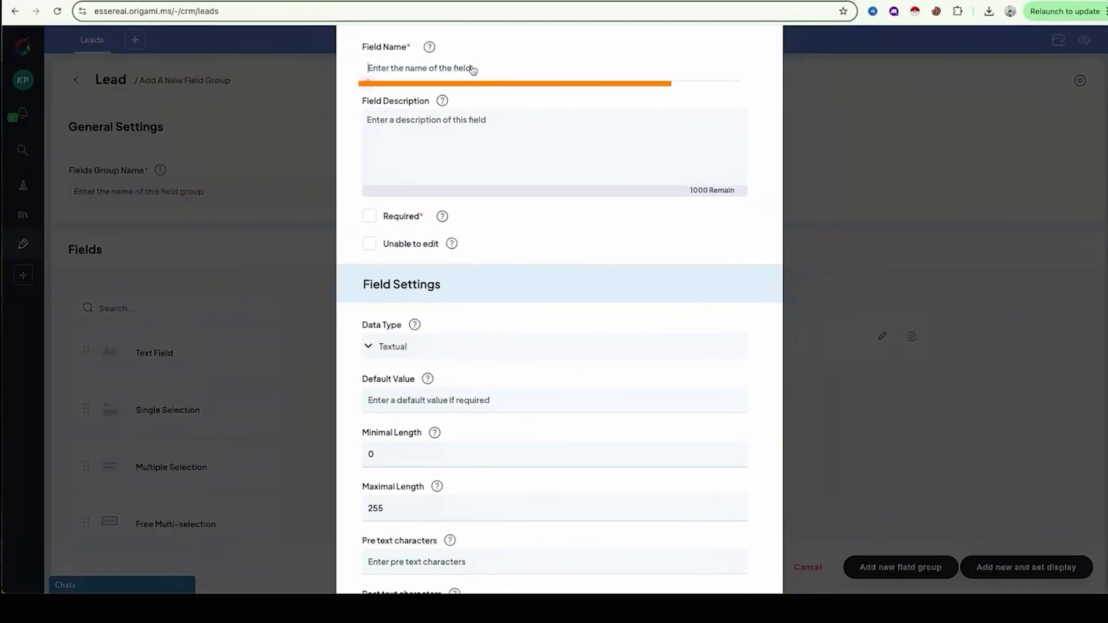
{"action": "type", "text": "Last Name"}
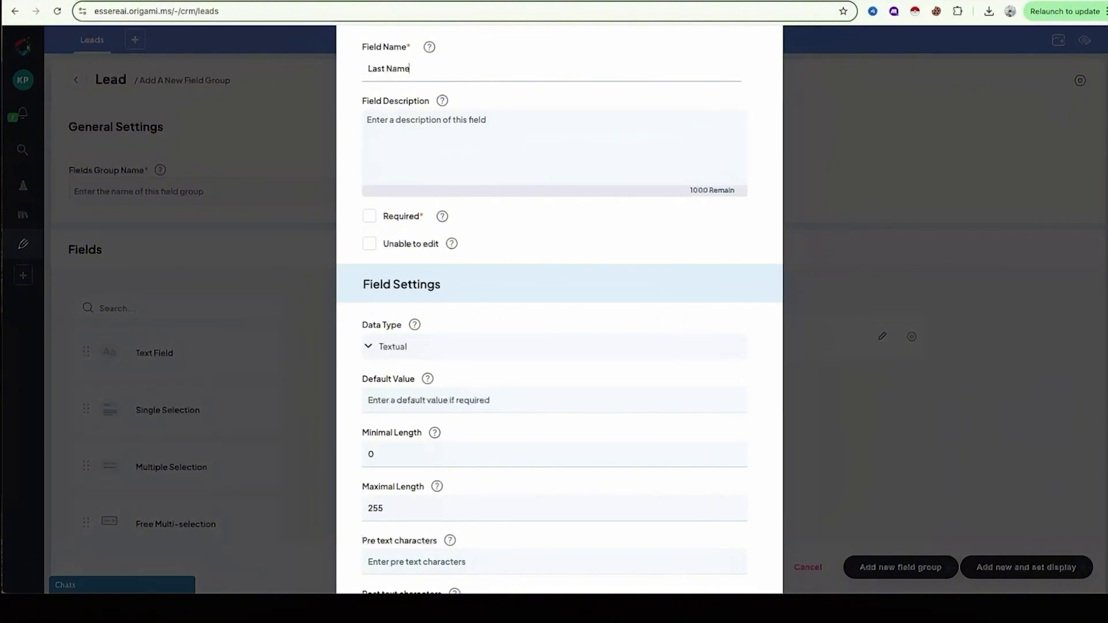
{"action": "left_click", "coordinate": [443, 127]}
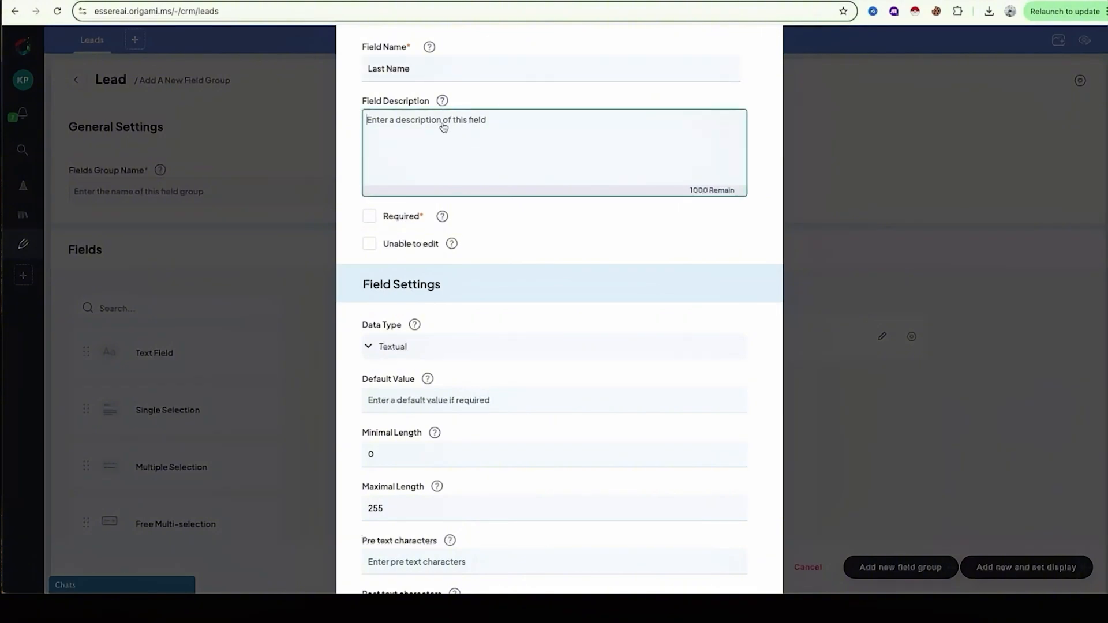
{"action": "type", "text": "Origami CRM Last Name"}
{"action": "left_click", "coordinate": [369, 216]}
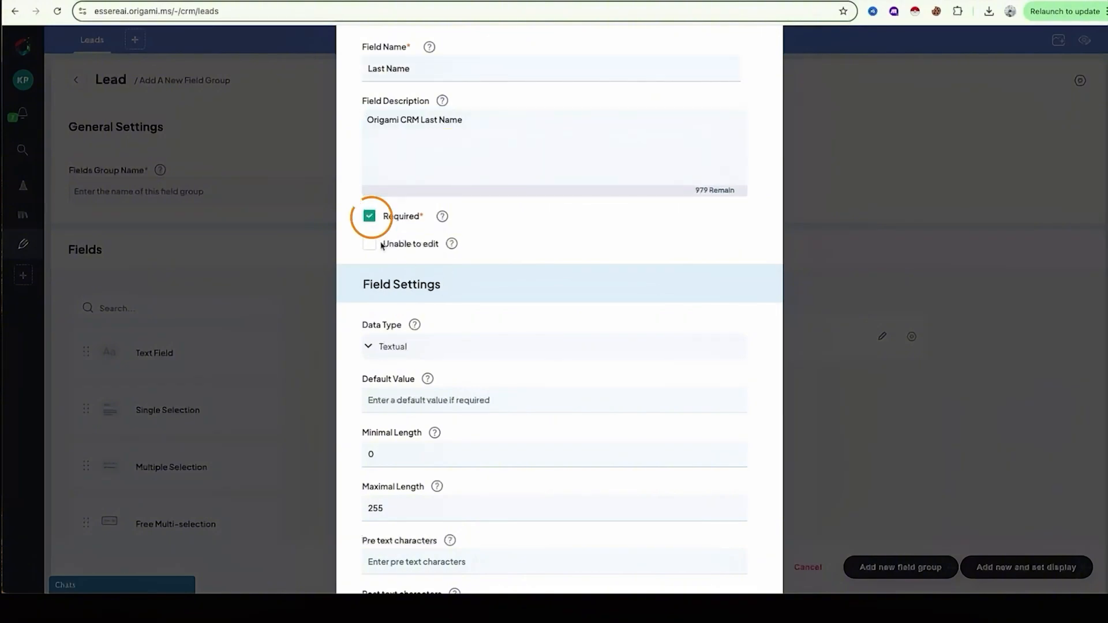
Step: Keep the Last Name field's data type as Textual and add the field to the group
{"action": "scroll", "coordinate": [411, 328], "scroll_direction": "down", "scroll_amount": 2}
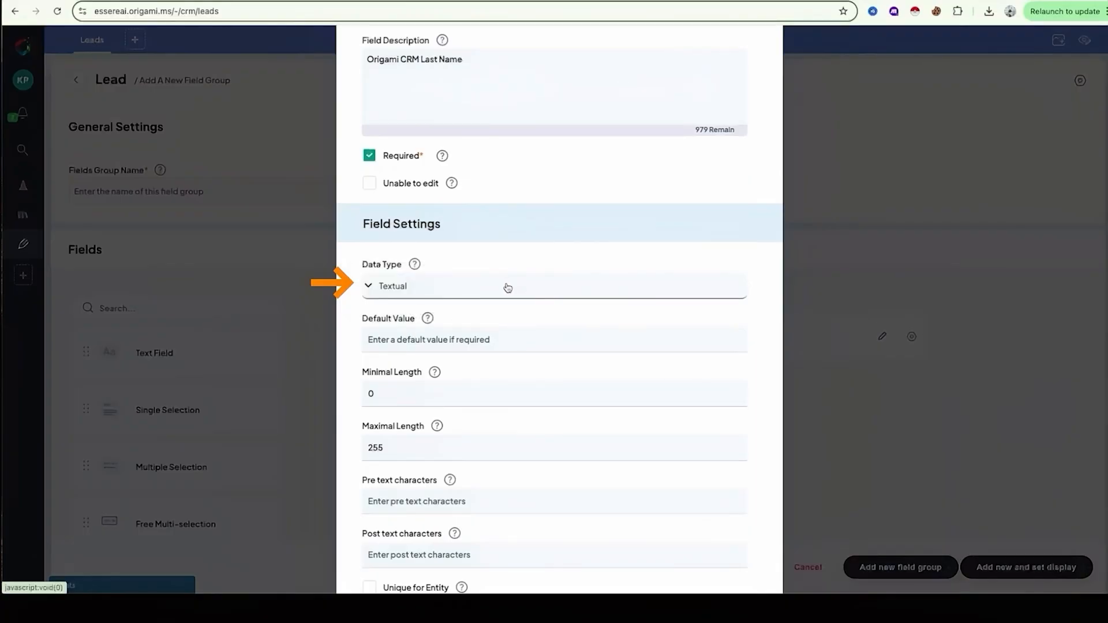
{"action": "left_click", "coordinate": [508, 287]}
{"action": "left_click", "coordinate": [427, 347]}
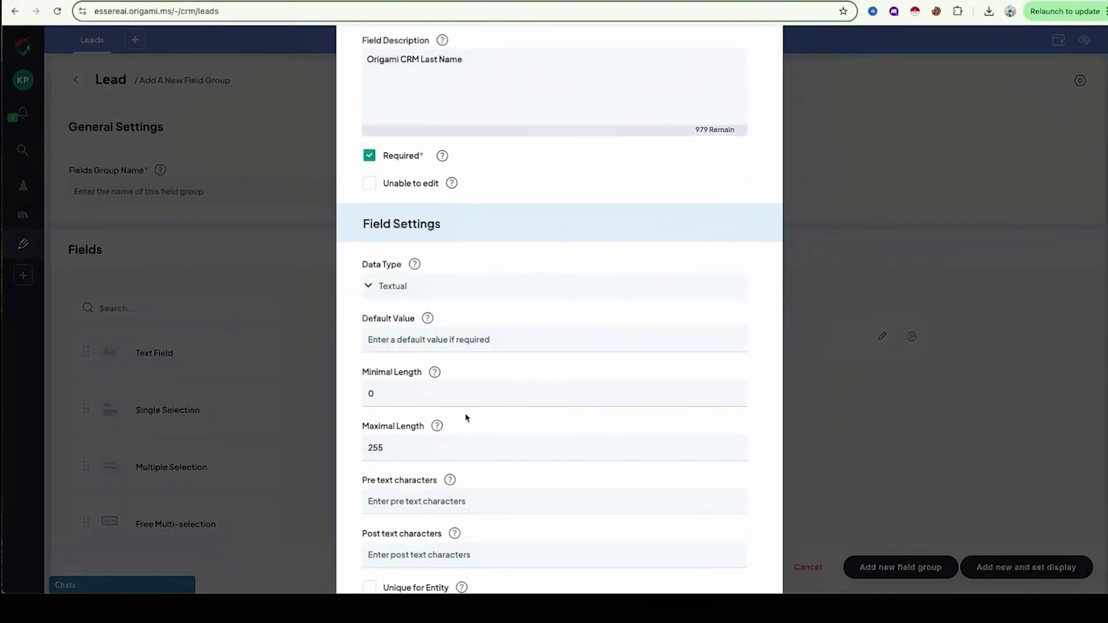
{"action": "scroll", "coordinate": [441, 433], "scroll_direction": "down", "scroll_amount": 3}
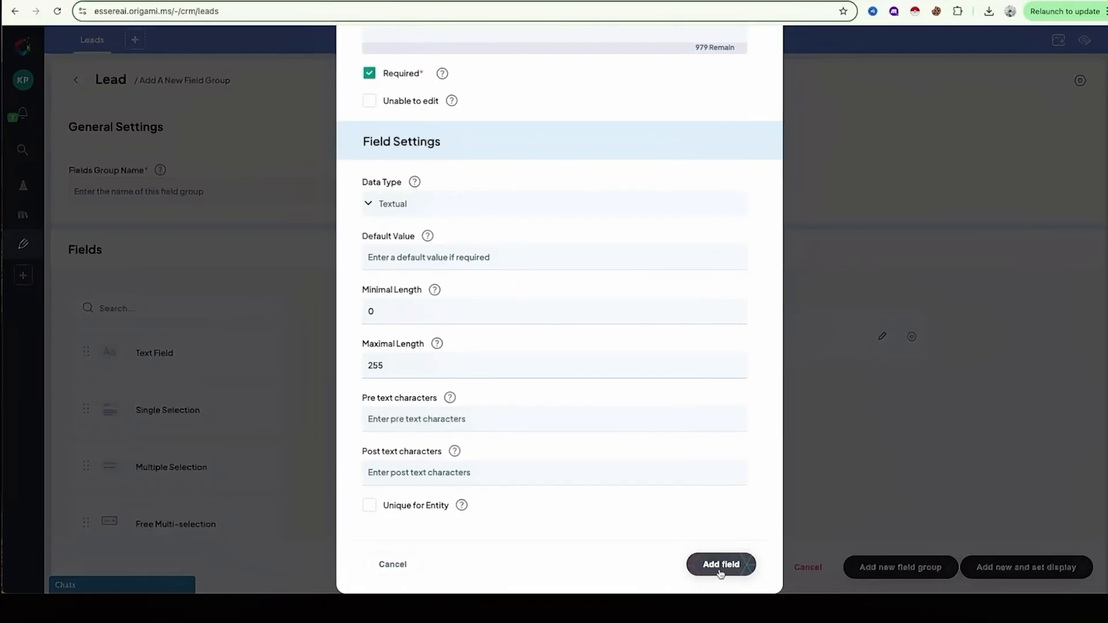
{"action": "left_click", "coordinate": [720, 565]}
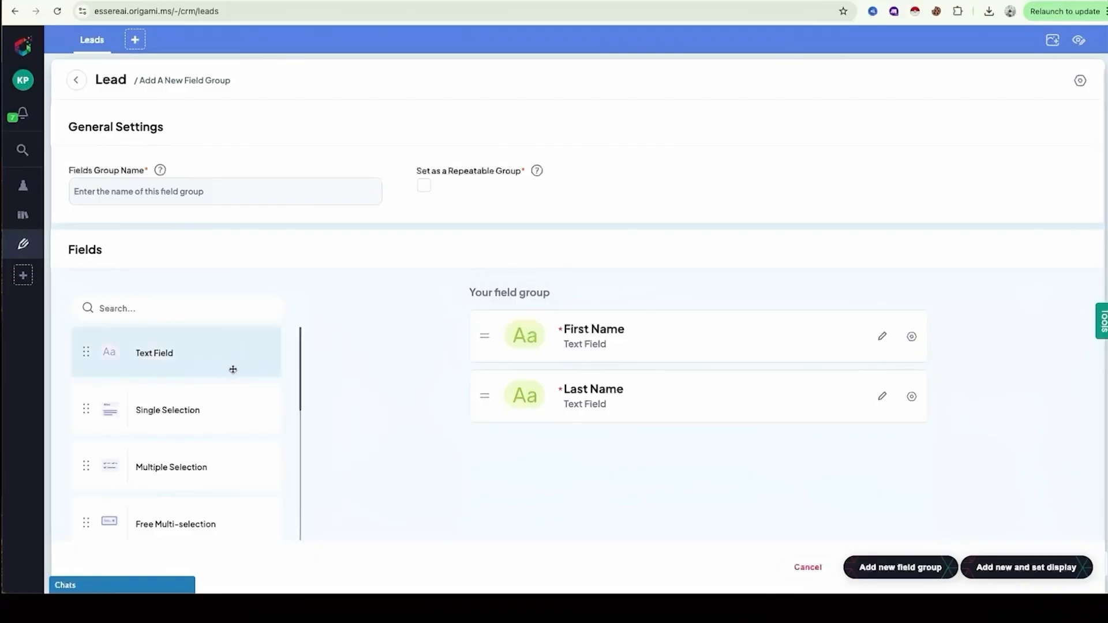
Step: Place another text field below Last Name, name it ID Number and set its data type to Luhn algorithm
{"action": "left_click", "coordinate": [192, 362]}
{"action": "left_click_drag", "start_coordinate": [192, 362], "coordinate": [614, 460]}
{"action": "left_click", "coordinate": [460, 71]}
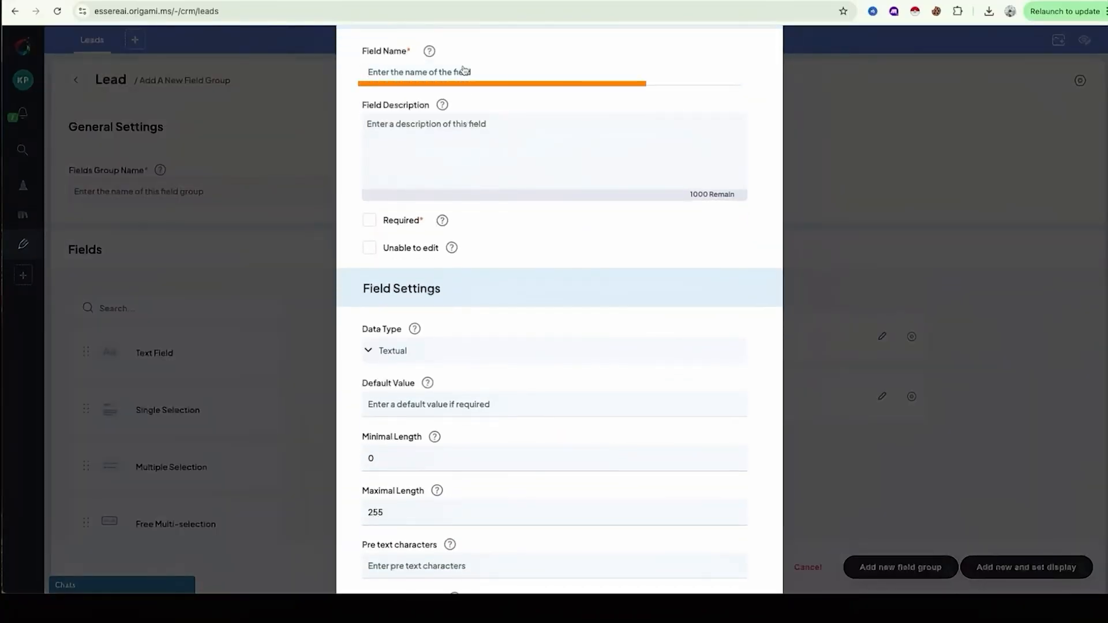
{"action": "type", "text": "ID Number"}
{"action": "scroll", "coordinate": [507, 358], "scroll_direction": "down", "scroll_amount": 1}
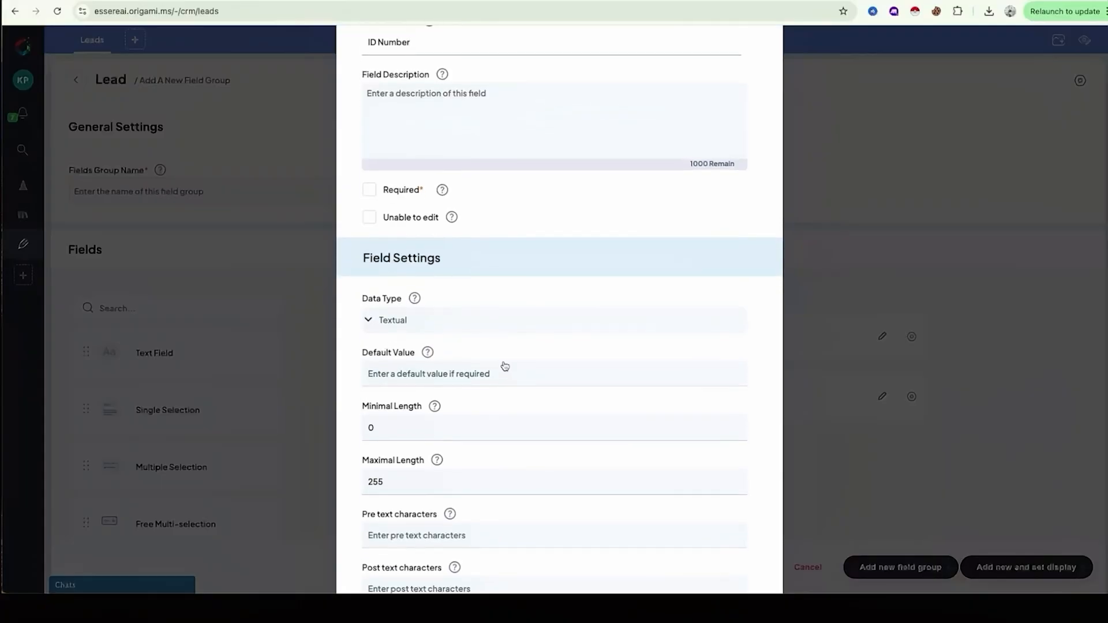
{"action": "left_click", "coordinate": [460, 321]}
{"action": "scroll", "coordinate": [460, 451], "scroll_direction": "down", "scroll_amount": 5}
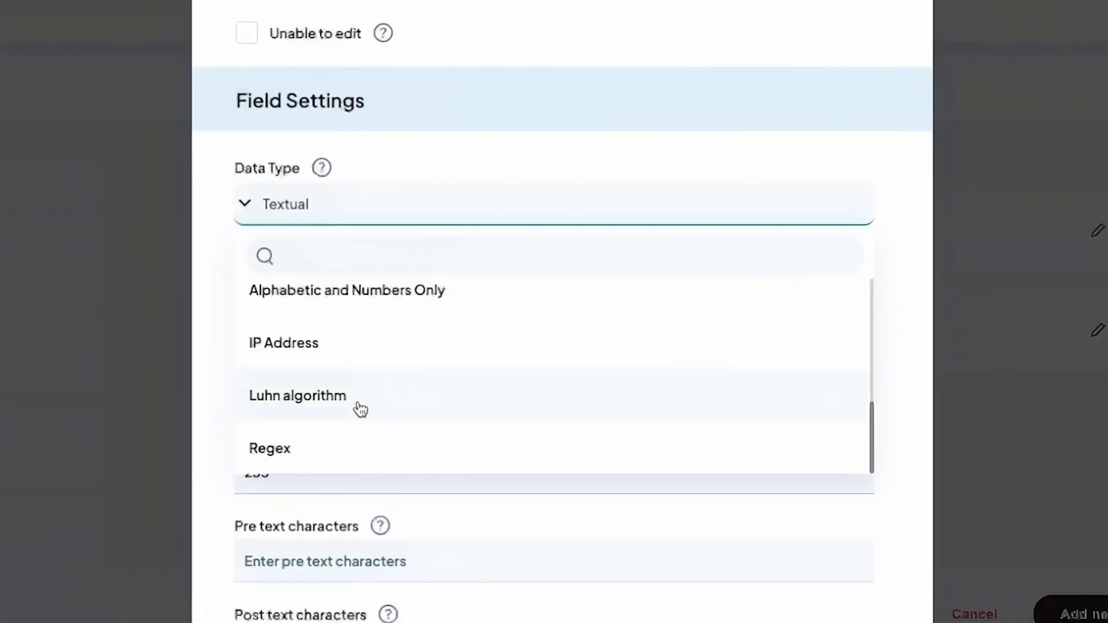
{"action": "left_click", "coordinate": [440, 444]}
Step: Make the ID Number field unique for the entity and add it to the field group
{"action": "scroll", "coordinate": [468, 490], "scroll_direction": "down", "scroll_amount": 1}
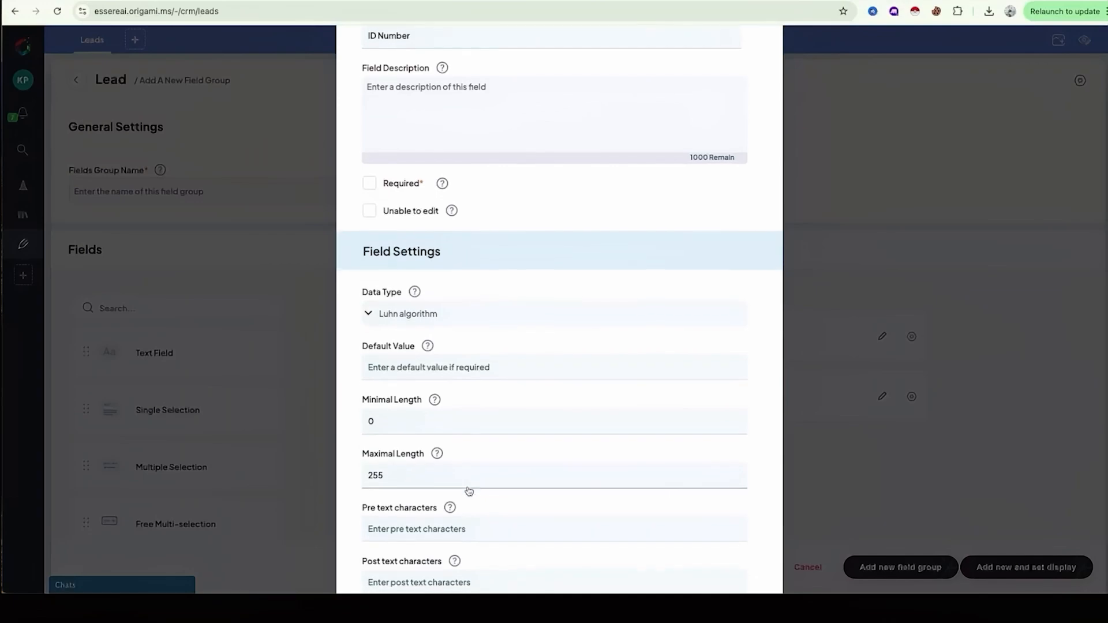
{"action": "scroll", "coordinate": [468, 491], "scroll_direction": "down", "scroll_amount": 3}
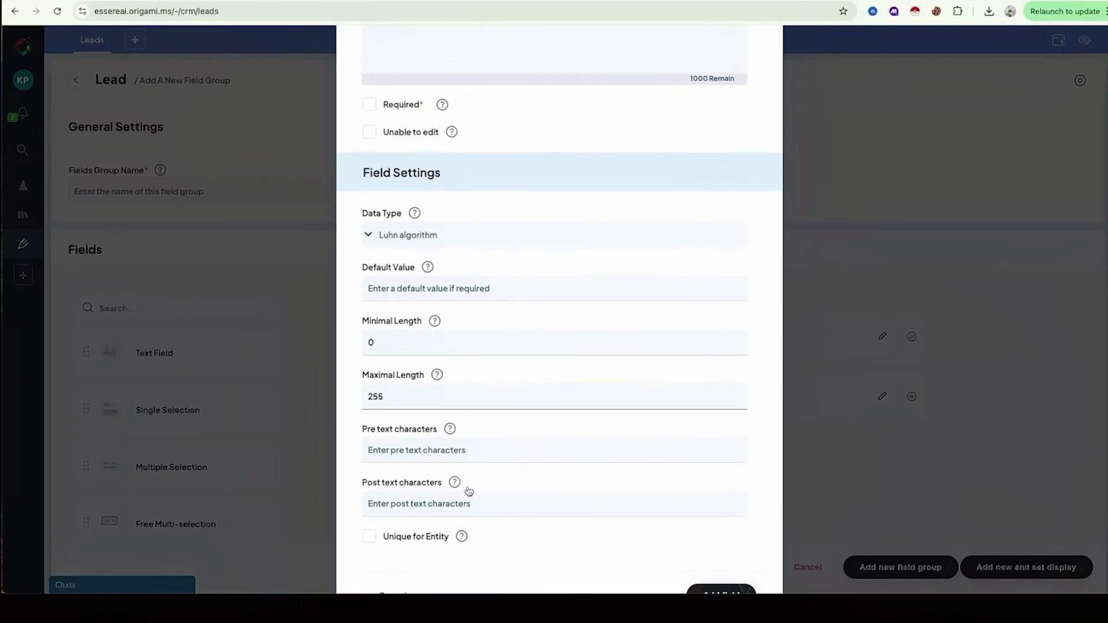
{"action": "scroll", "coordinate": [468, 491], "scroll_direction": "up", "scroll_amount": 1}
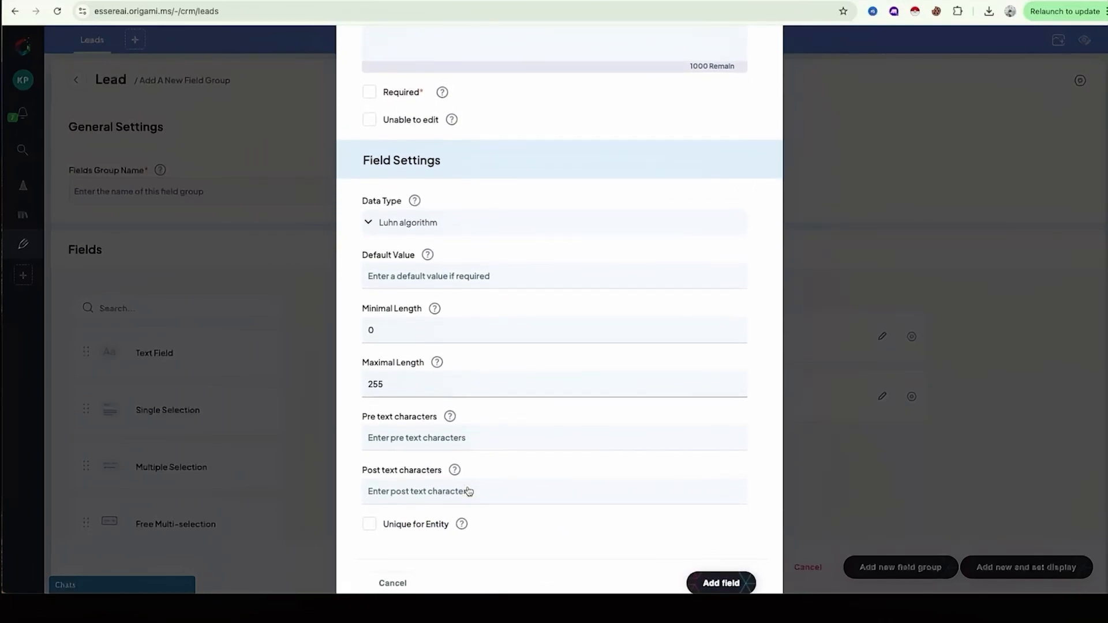
{"action": "scroll", "coordinate": [468, 491], "scroll_direction": "down", "scroll_amount": 1}
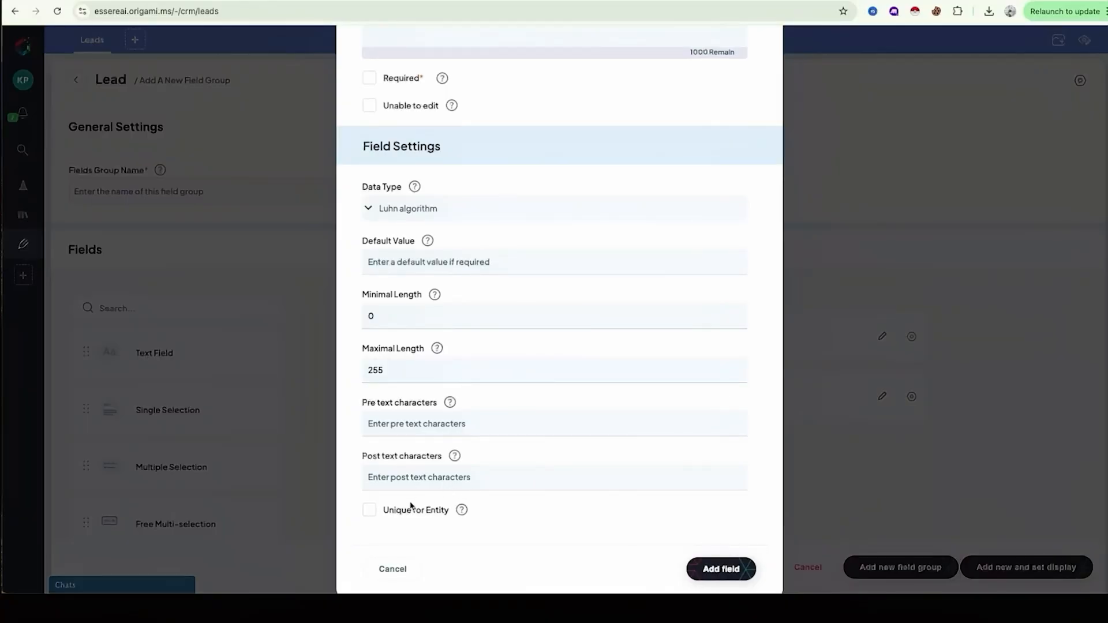
{"action": "left_click", "coordinate": [370, 512]}
{"action": "left_click", "coordinate": [710, 568]}
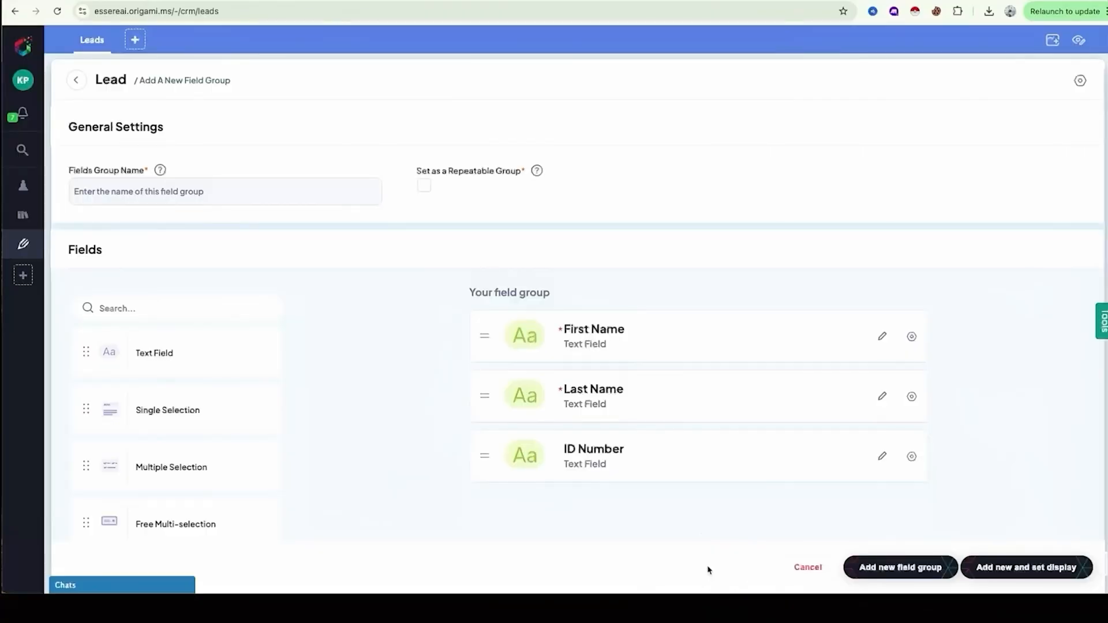
Step: Place a single selection field below ID Number and name it Lead Source
{"action": "scroll", "coordinate": [709, 570], "scroll_direction": "down", "scroll_amount": 3}
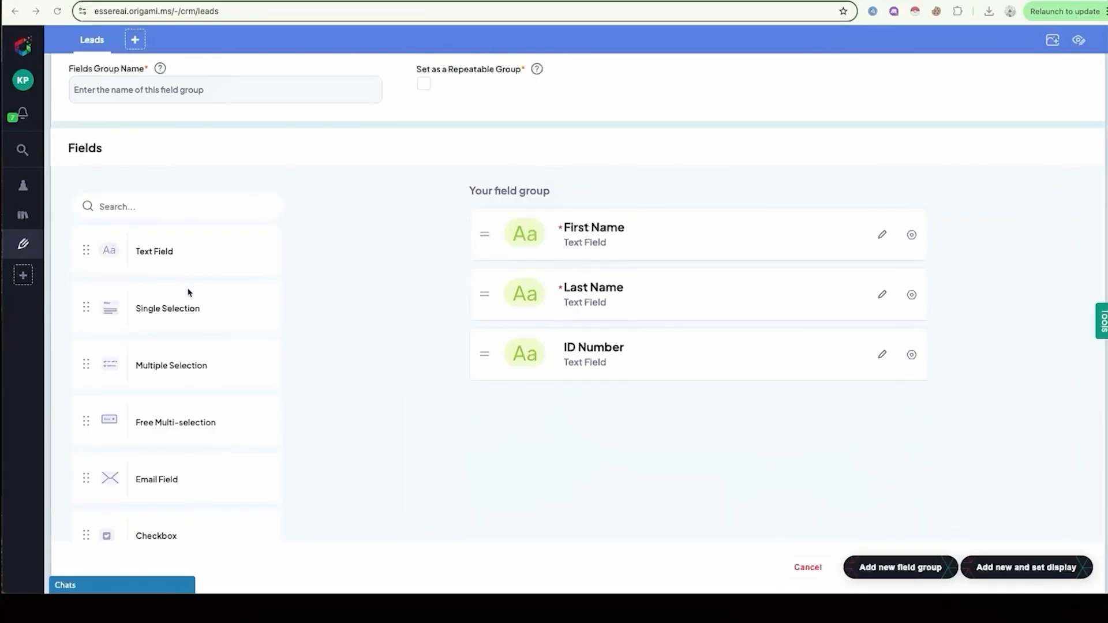
{"action": "left_click_drag", "start_coordinate": [185, 312], "coordinate": [577, 420]}
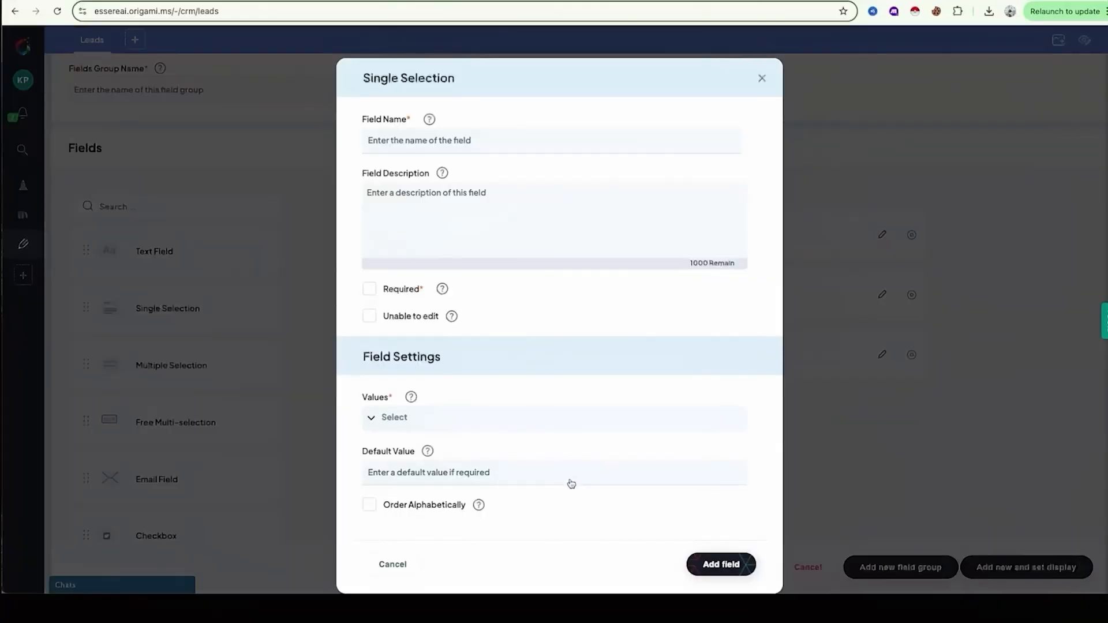
{"action": "type", "text": "Le"}
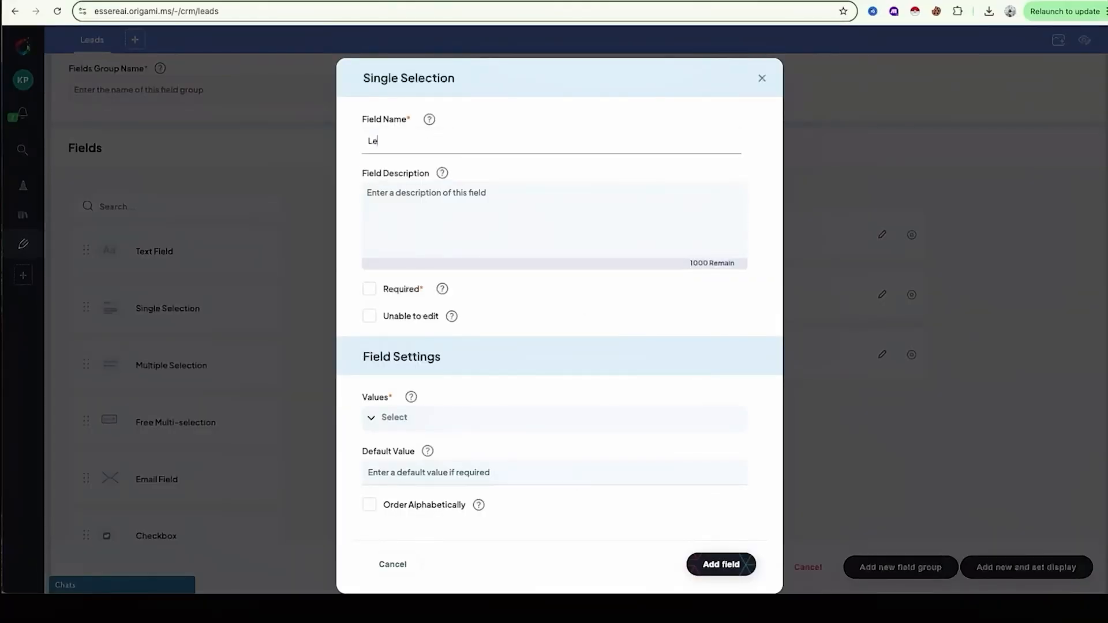
{"action": "type", "text": "ad Source"}
Step: Enter Google Ads, Youtube, LinkedIn, TikTok and Instagram as the Lead Source values and add the field to the group
{"action": "left_click", "coordinate": [390, 417]}
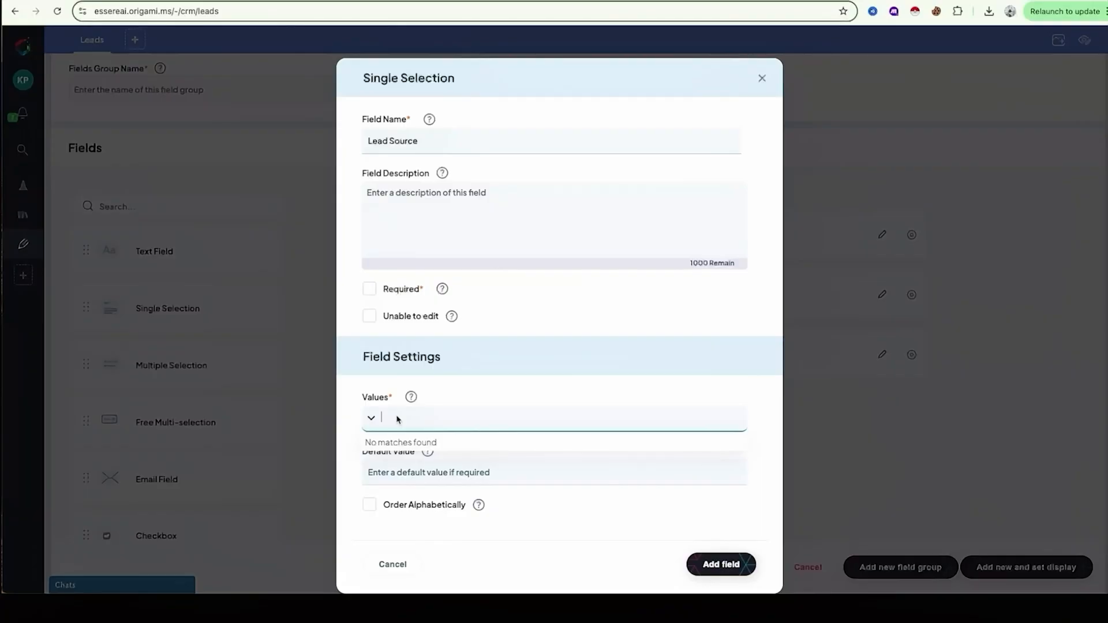
{"action": "type", "text": "Google Ads, Youtube, LinkedIn, TikTok, Instagram"}
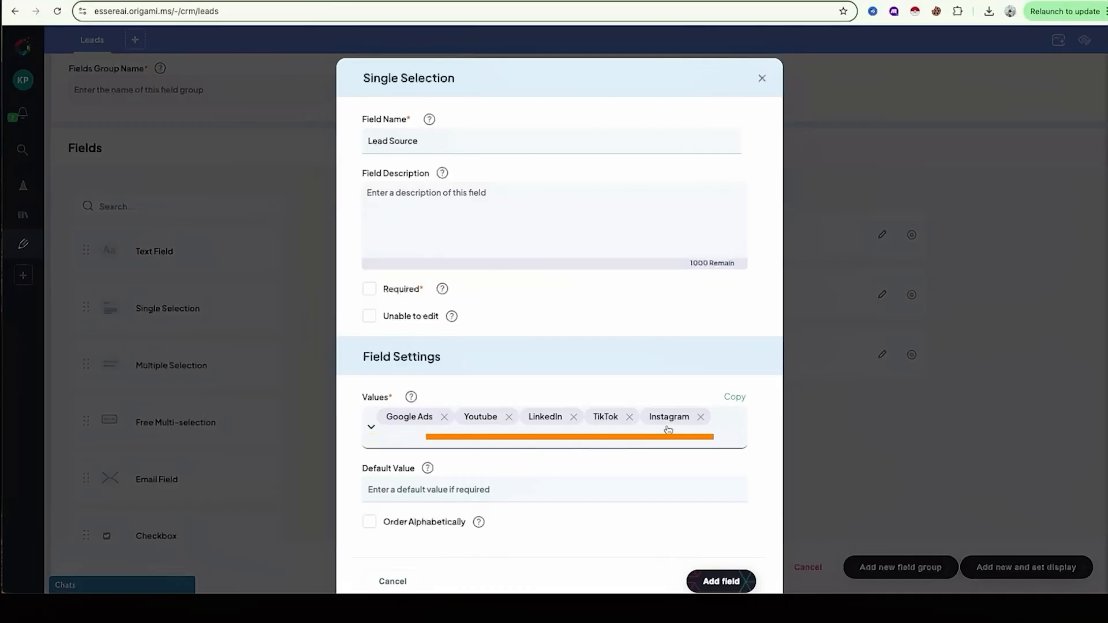
{"action": "scroll", "coordinate": [645, 488], "scroll_direction": "down", "scroll_amount": 1}
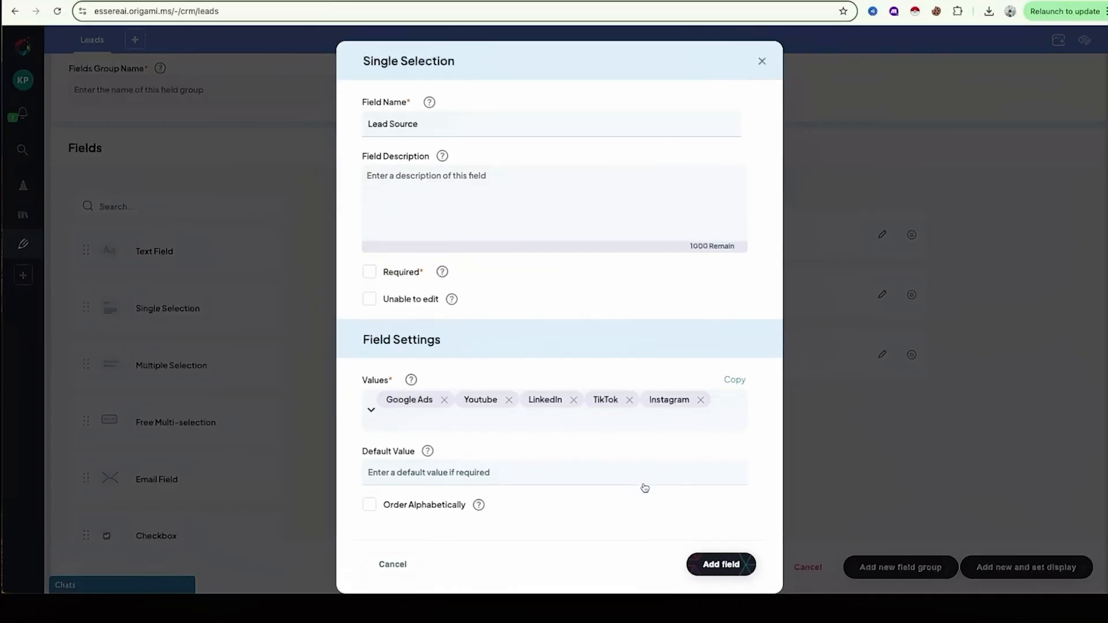
{"action": "left_click", "coordinate": [711, 567]}
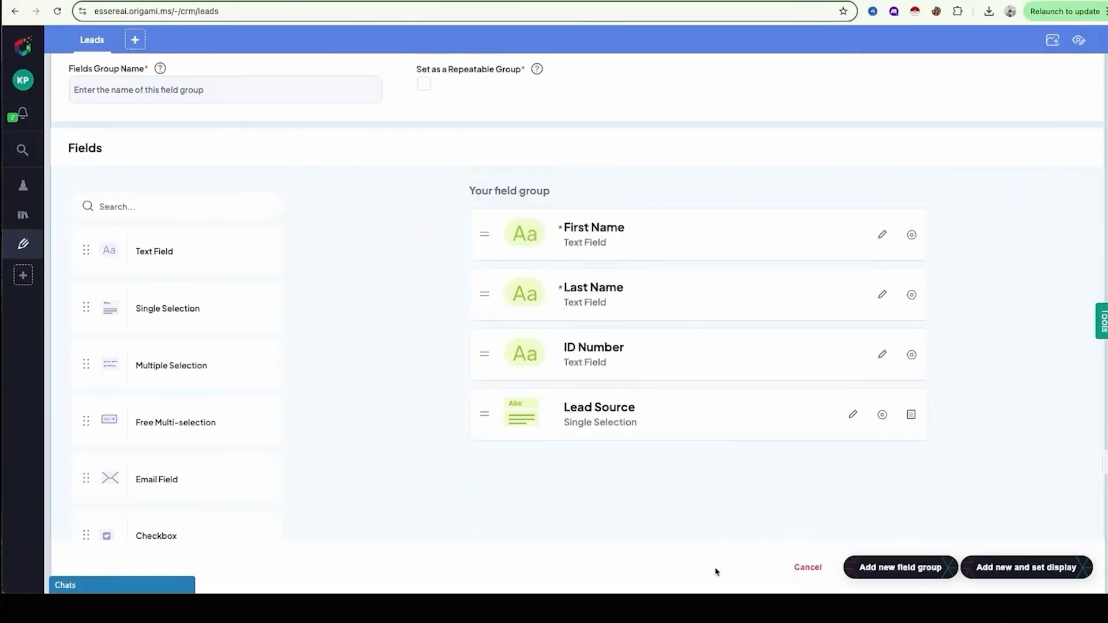
Step: Place an email field below Lead Source and name it Email
{"action": "scroll", "coordinate": [716, 572], "scroll_direction": "down", "scroll_amount": 2}
{"action": "left_click_drag", "start_coordinate": [223, 365], "coordinate": [626, 401]}
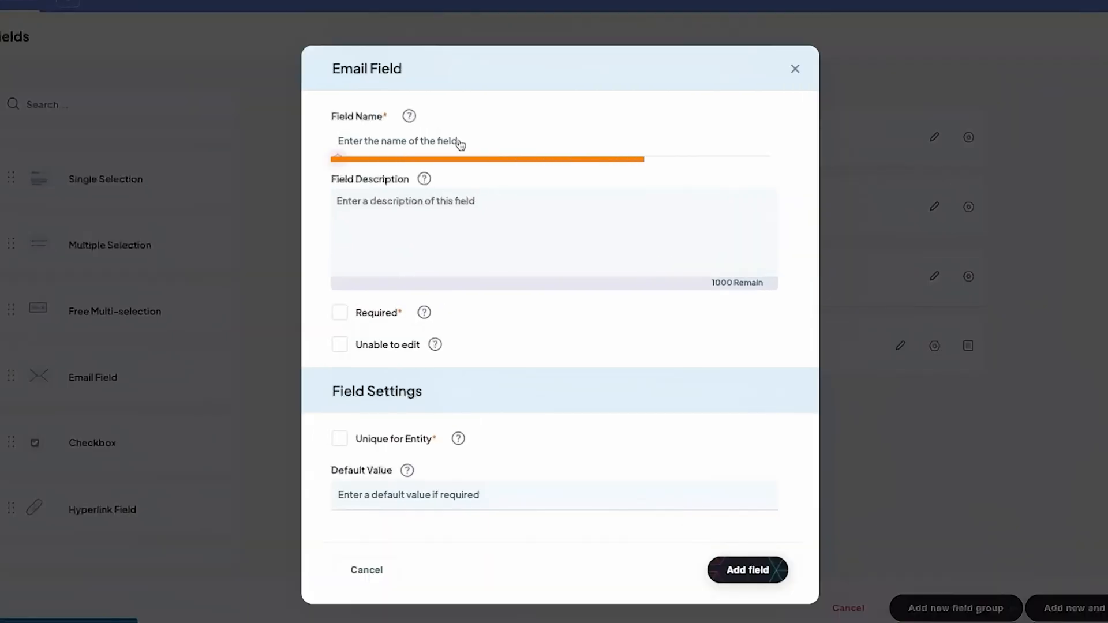
{"action": "type", "text": "E"}
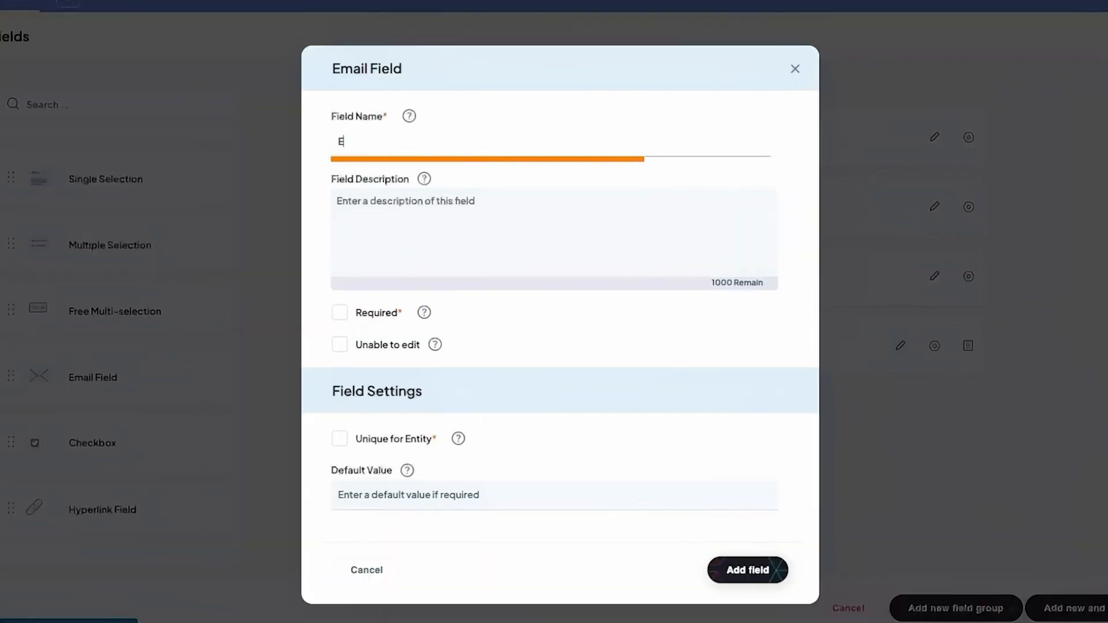
{"action": "type", "text": "mail"}
Step: Make the Email field required and unique for the entity, and add it to the field group
{"action": "left_click", "coordinate": [450, 214]}
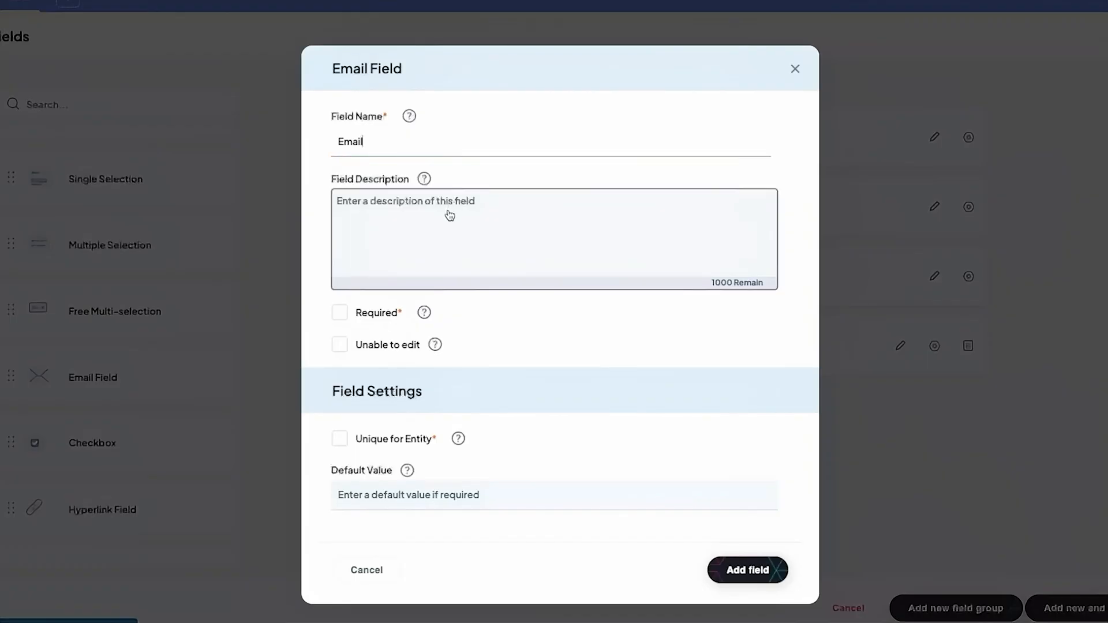
{"action": "left_click", "coordinate": [340, 313]}
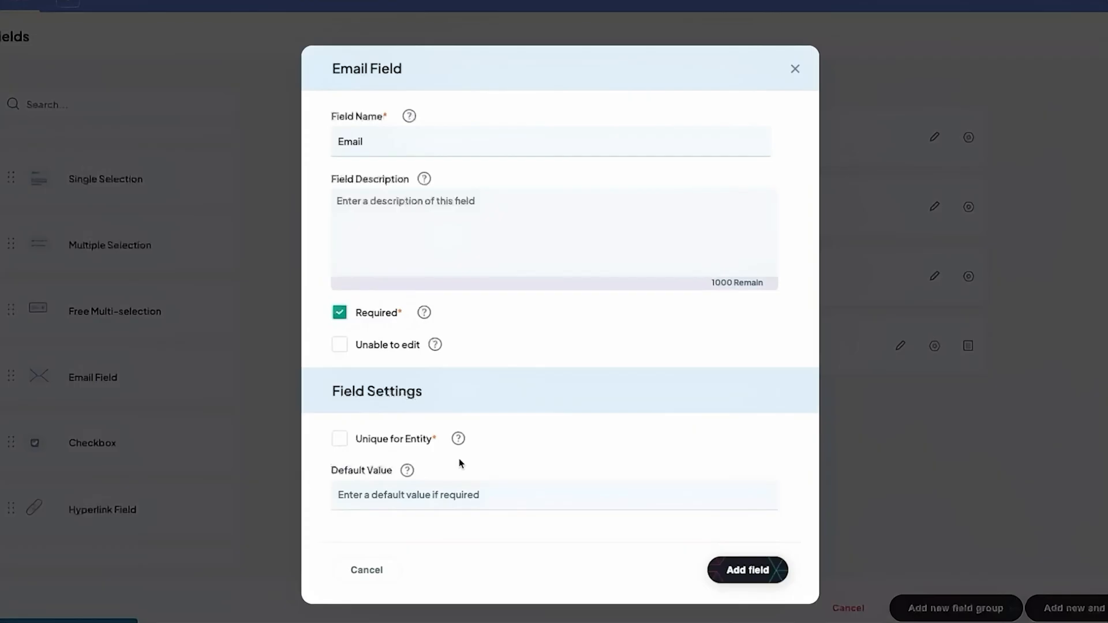
{"action": "left_click", "coordinate": [339, 438]}
{"action": "left_click", "coordinate": [736, 568]}
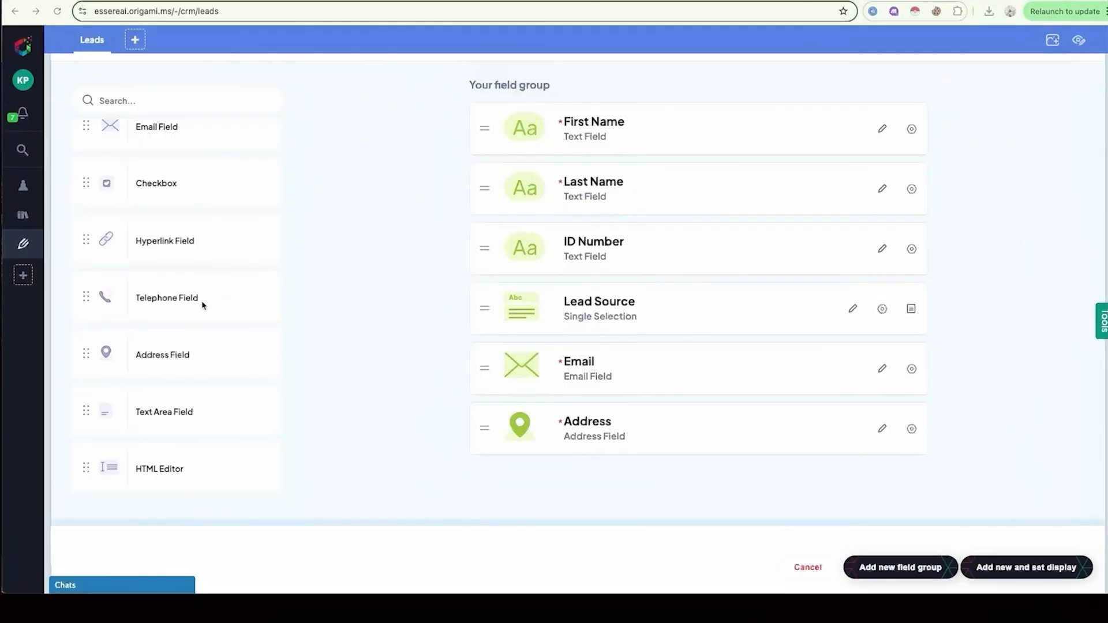
Step: Place a telephone field in the field group, name it Phone Number and make it required
{"action": "left_click_drag", "start_coordinate": [201, 301], "coordinate": [545, 426]}
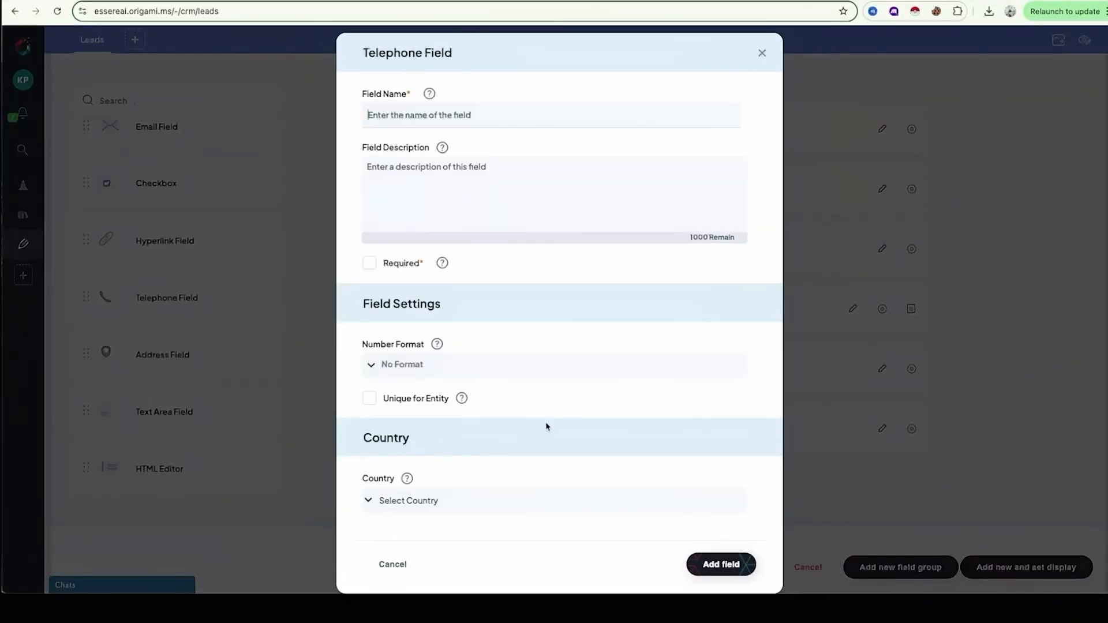
{"action": "left_click", "coordinate": [472, 117]}
{"action": "type", "text": "Phone Number"}
{"action": "left_click", "coordinate": [369, 263]}
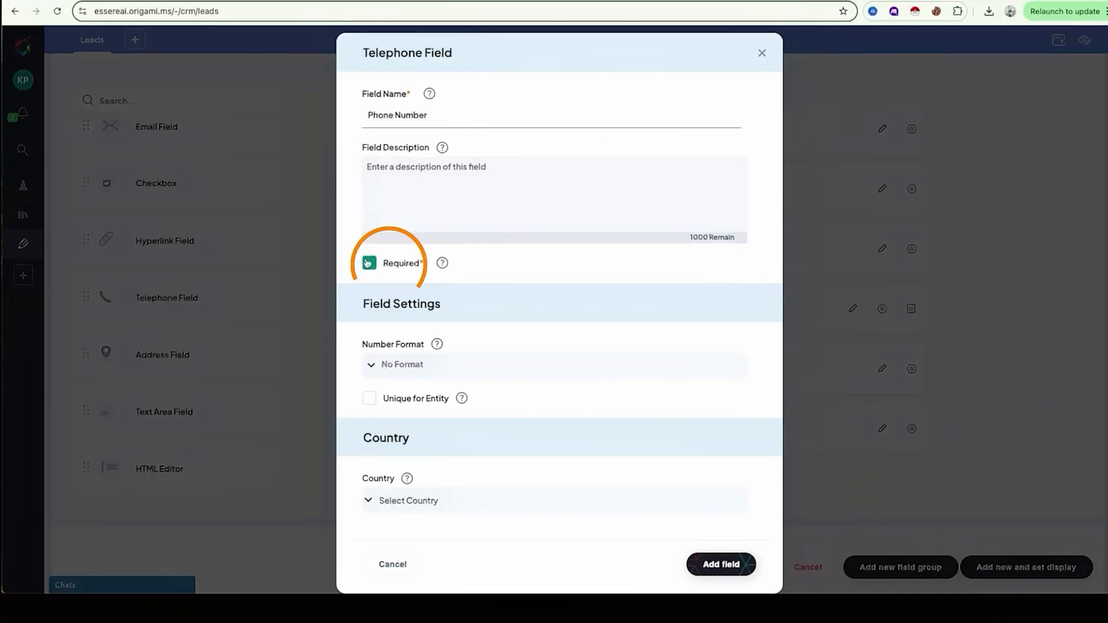
Step: Check the available number formats without choosing one and add the Phone Number field to the group
{"action": "left_click", "coordinate": [395, 370]}
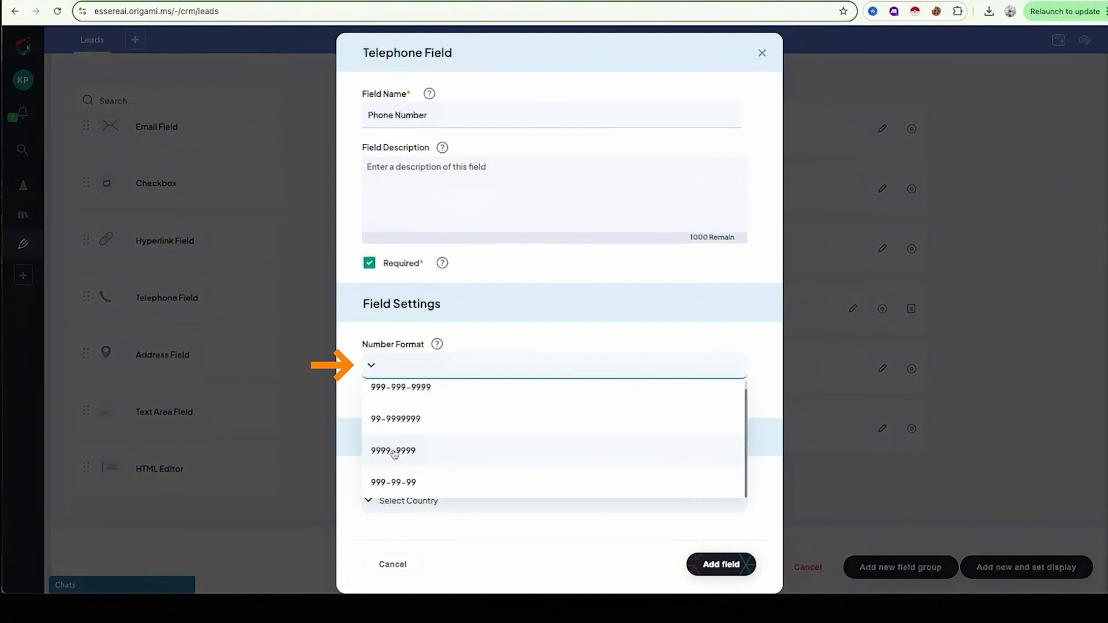
{"action": "left_click", "coordinate": [354, 408]}
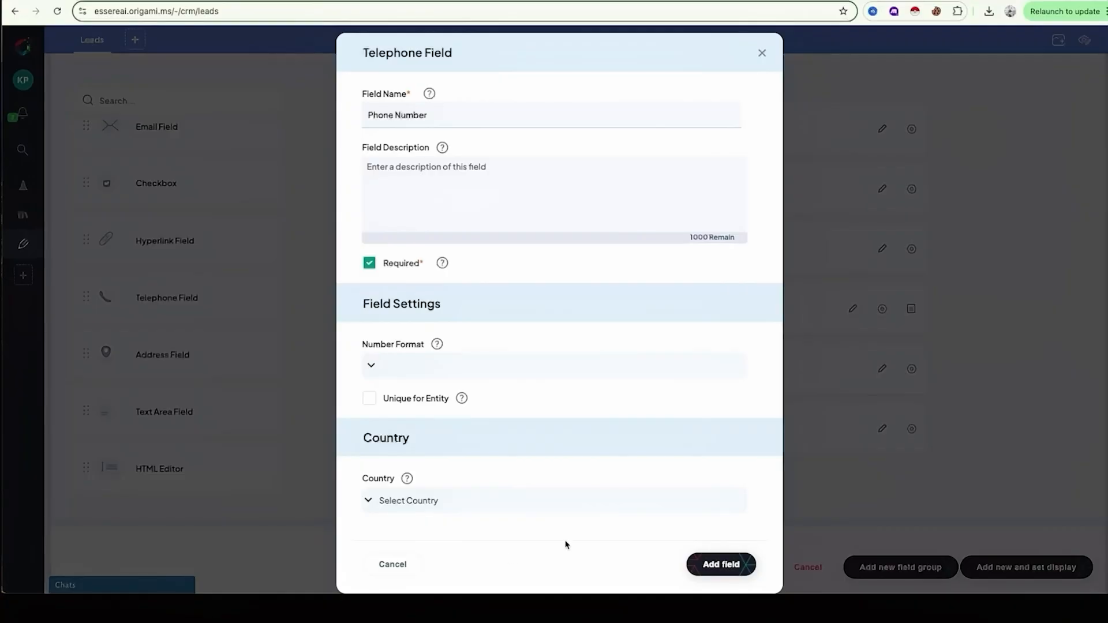
{"action": "left_click", "coordinate": [711, 564]}
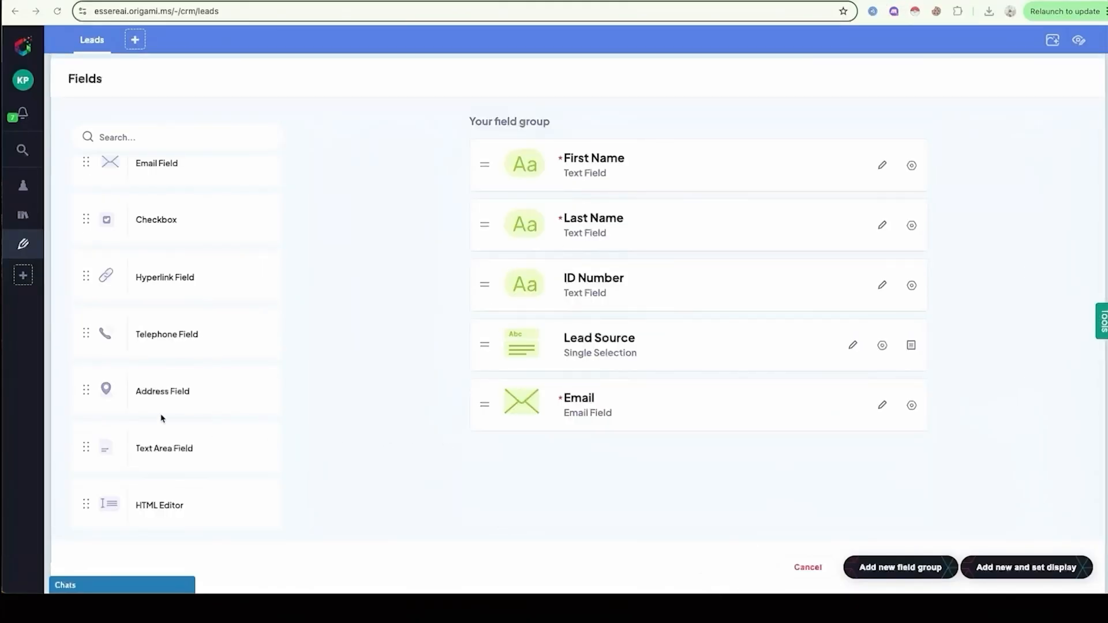
Step: Add an address field below the existing fields in the group, name it Address and make it required
{"action": "left_click_drag", "start_coordinate": [179, 391], "coordinate": [561, 470]}
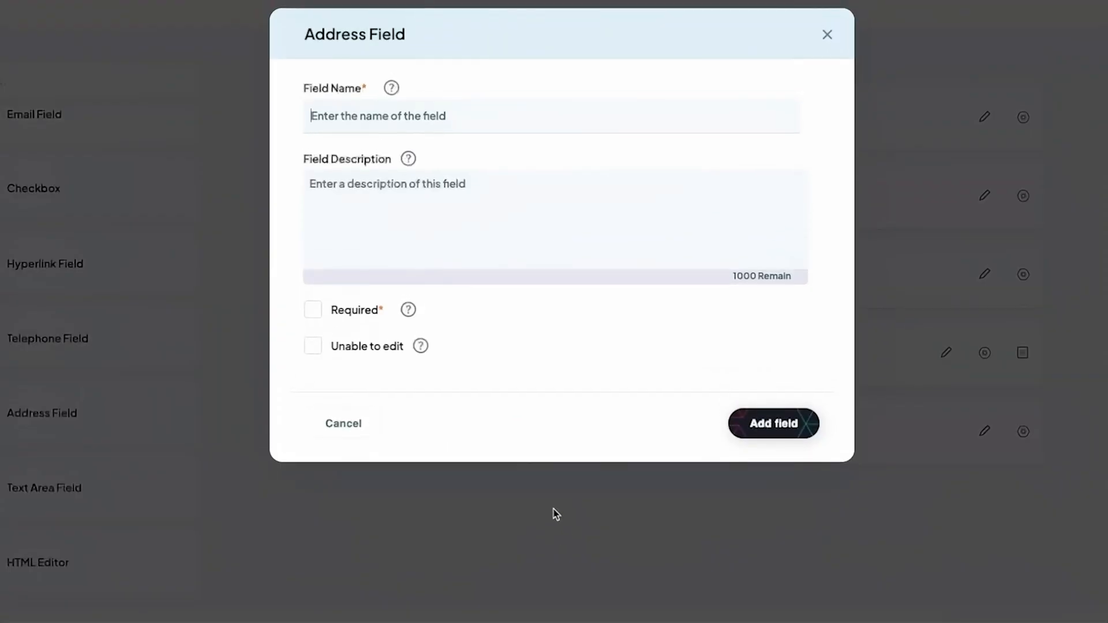
{"action": "left_click", "coordinate": [408, 120]}
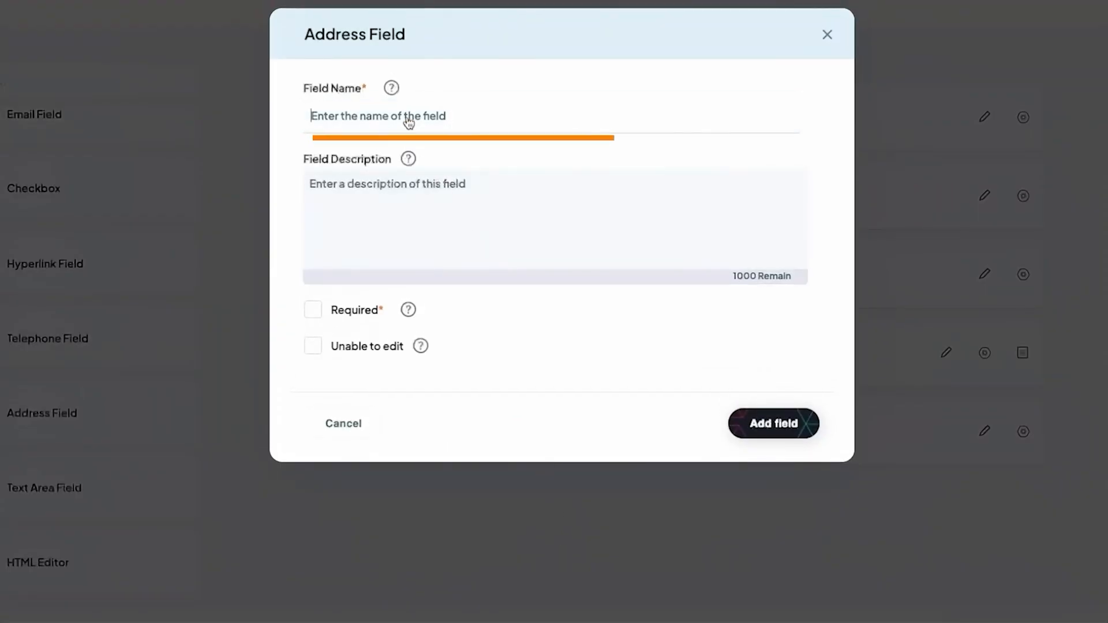
{"action": "type", "text": "Address"}
{"action": "left_click", "coordinate": [313, 310]}
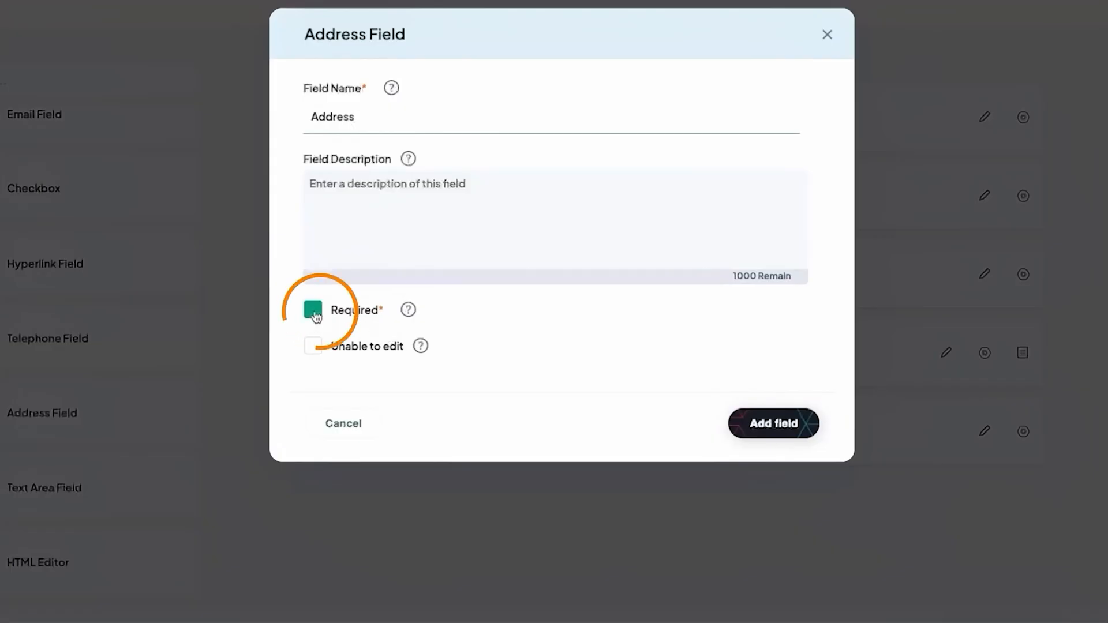
{"action": "left_click", "coordinate": [749, 433]}
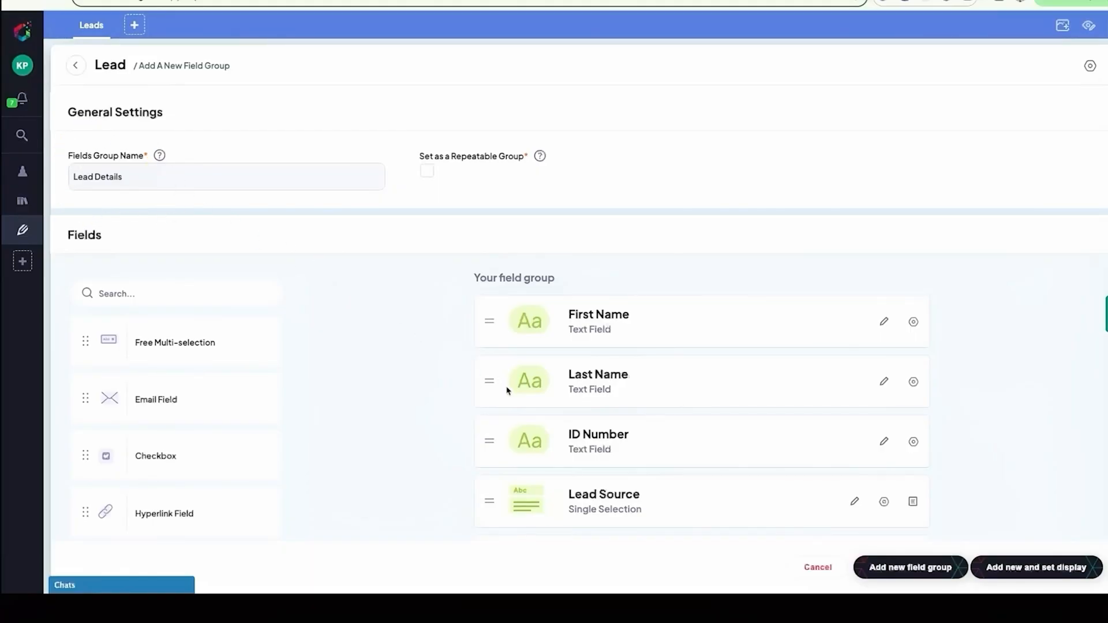
Step: Review the fields in the Lead Details group and create the new field group without setting its display
{"action": "scroll", "coordinate": [506, 387], "scroll_direction": "down", "scroll_amount": 2}
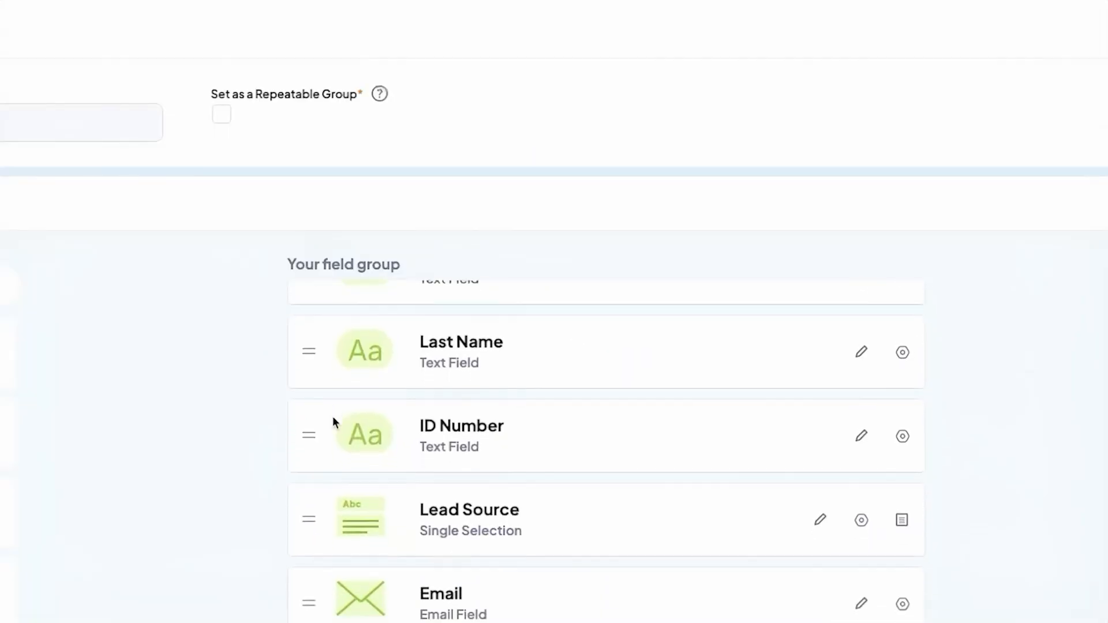
{"action": "scroll", "coordinate": [332, 421], "scroll_direction": "down", "scroll_amount": 3}
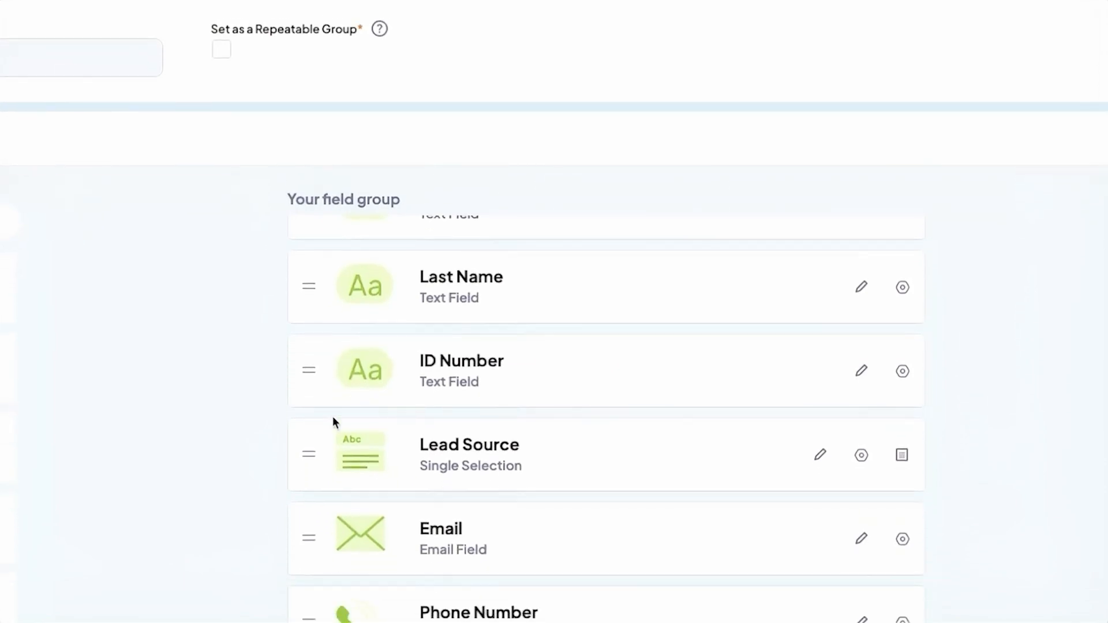
{"action": "scroll", "coordinate": [333, 417], "scroll_direction": "down", "scroll_amount": 2}
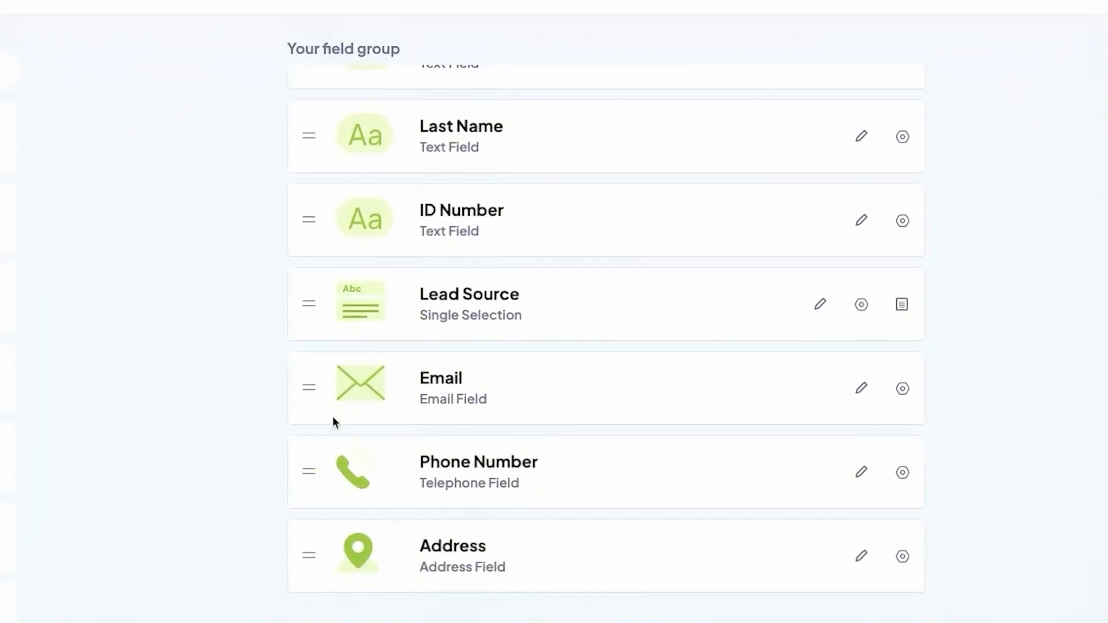
{"action": "scroll", "coordinate": [333, 417], "scroll_direction": "down", "scroll_amount": 1}
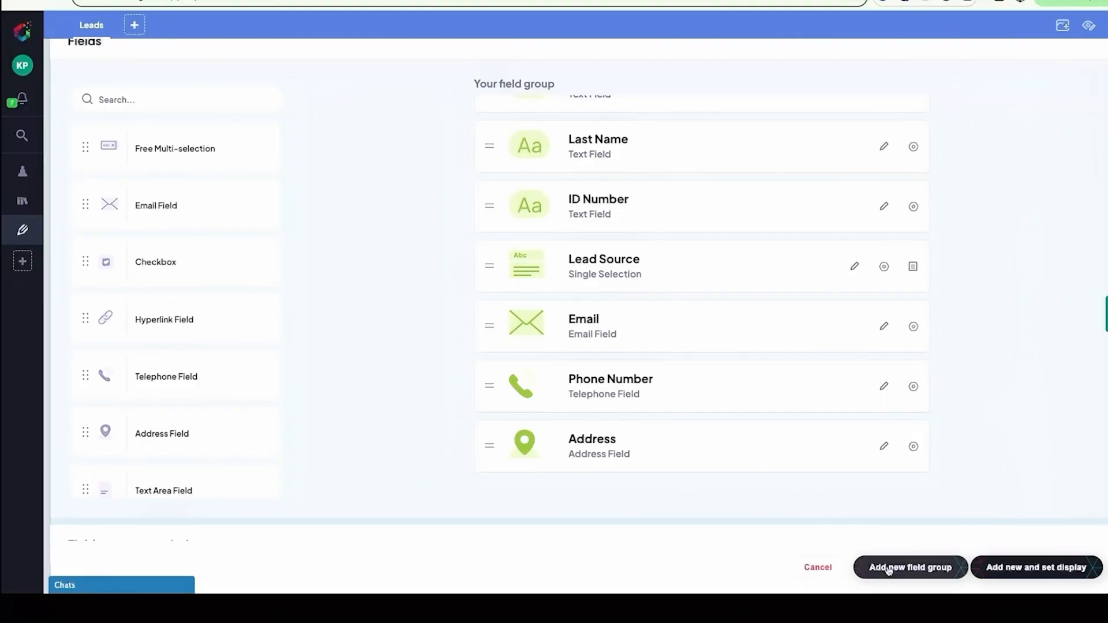
{"action": "left_click", "coordinate": [888, 569]}
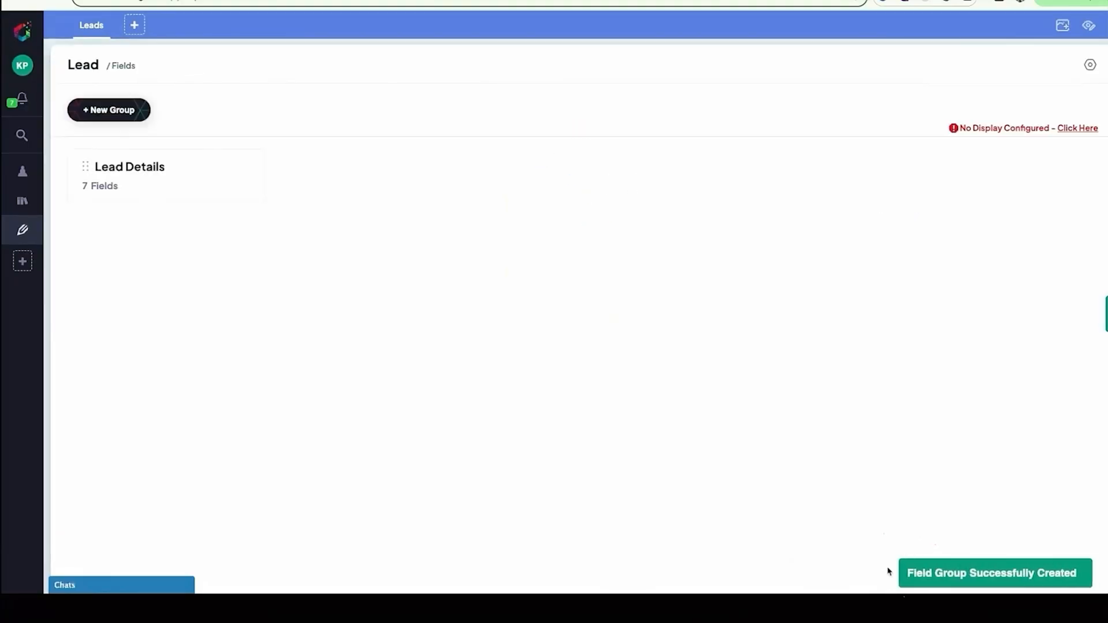